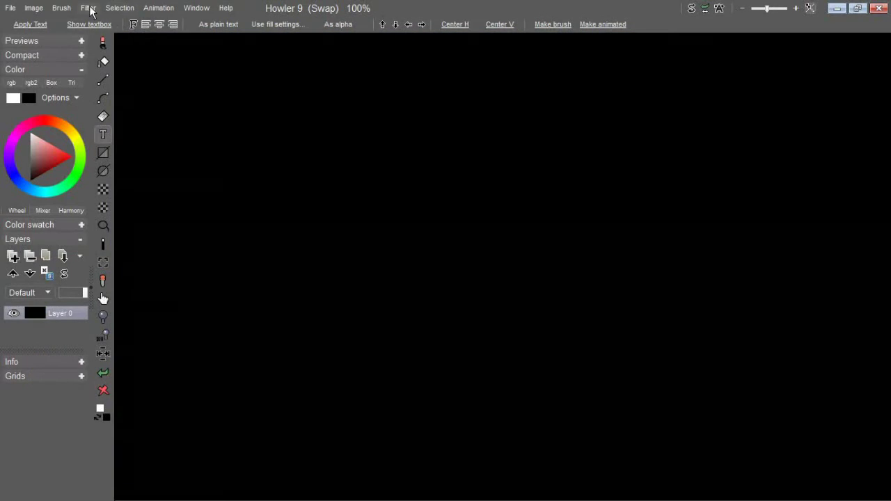
Step: Render two-tone opaque plasma noise onto the swap image and fit the whole image in view
click(88, 8)
mouse_move(204, 206)
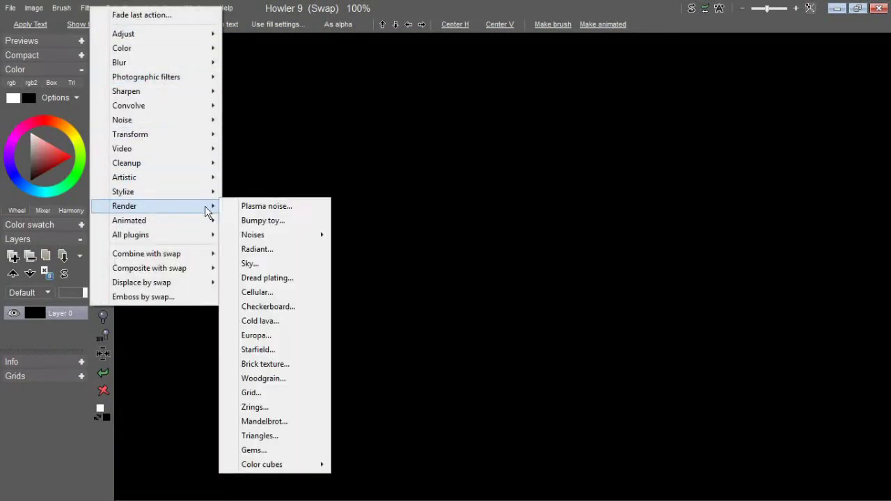
click(240, 206)
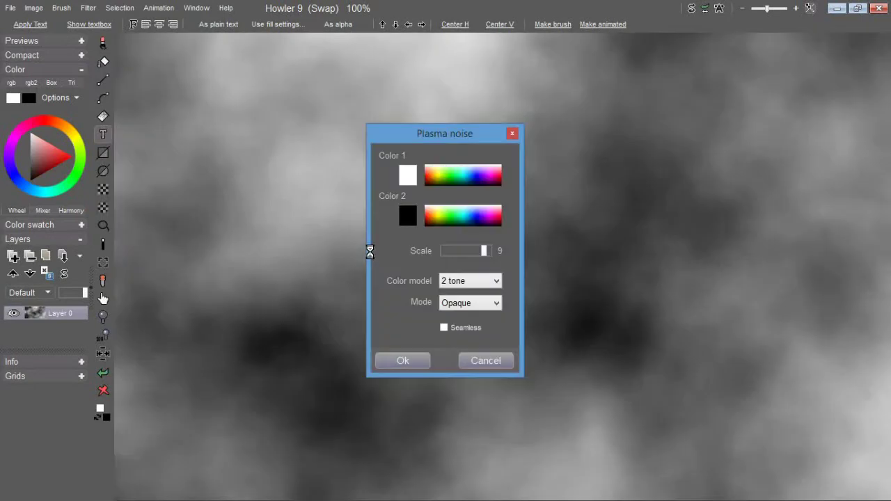
click(485, 251)
click(403, 361)
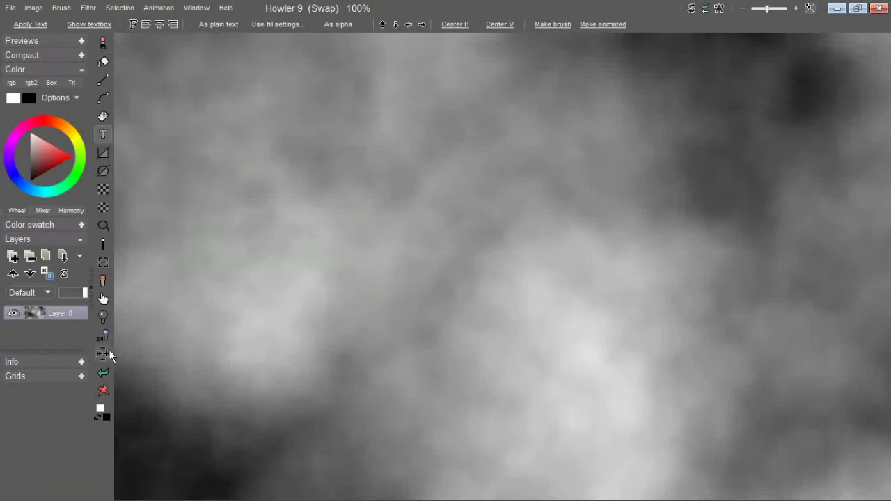
click(108, 352)
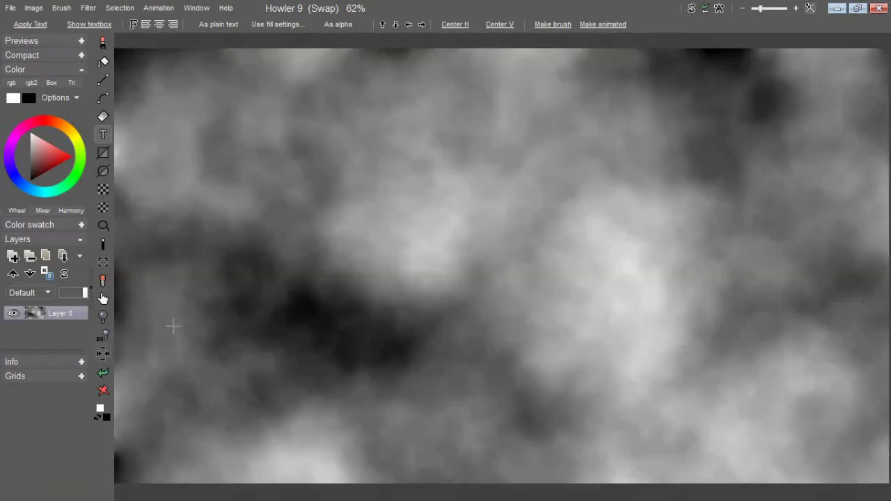
Step: Clear the main image to black and draw a diagonal linear gradient running from black at the upper right to white at the lower left
click(692, 10)
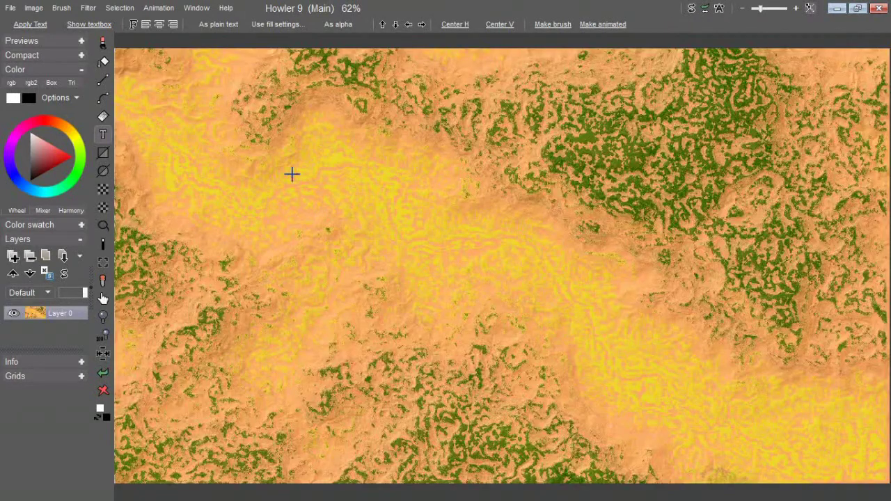
click(103, 392)
click(96, 8)
click(99, 7)
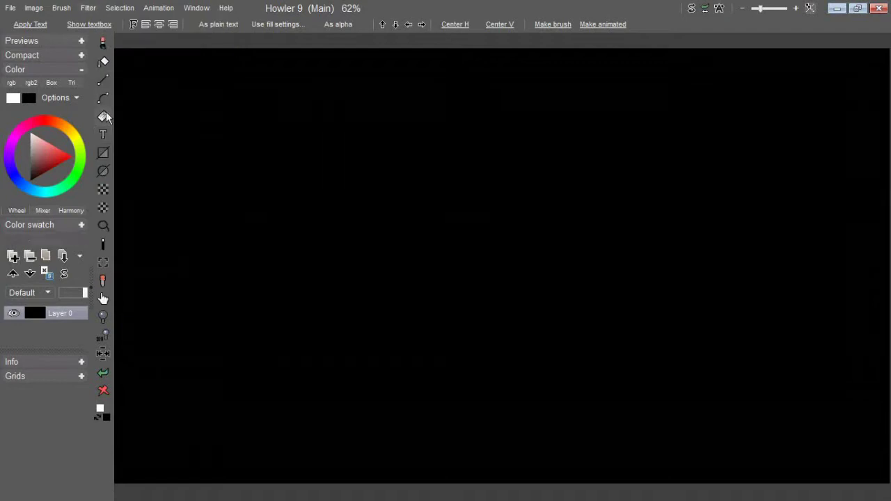
click(104, 115)
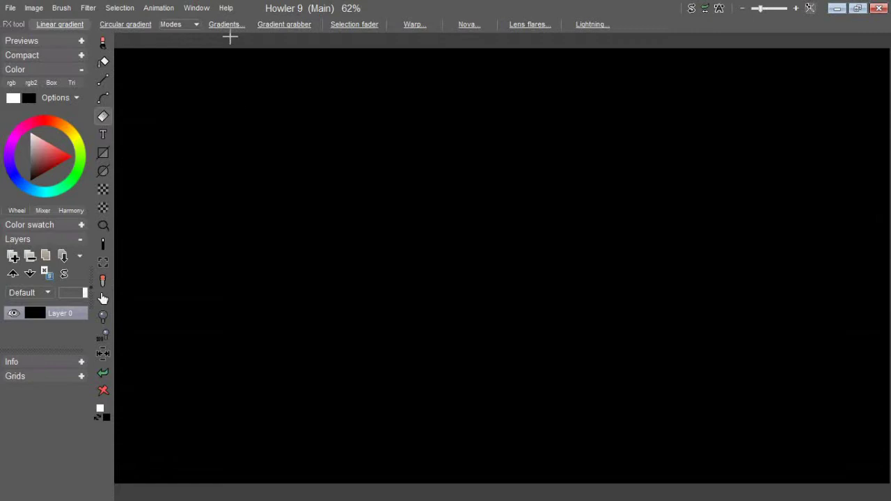
drag(571, 206, 423, 380)
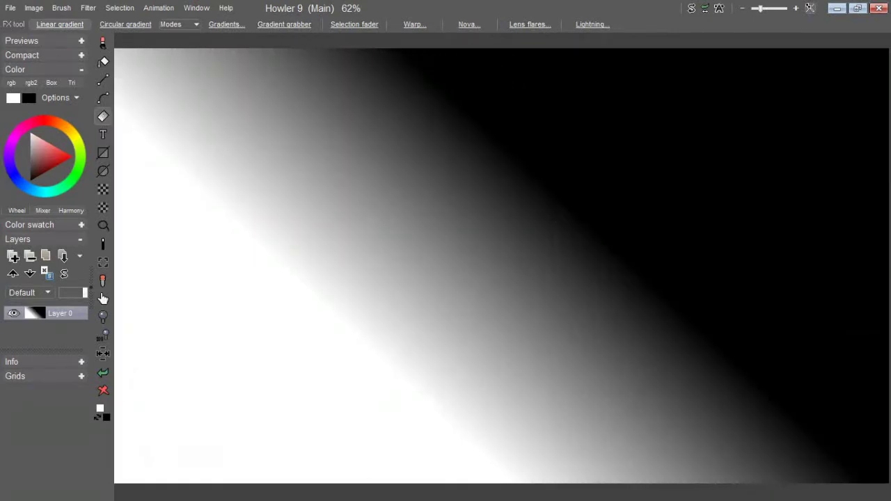
Step: Combine the gradient with the swap image using Difference, and compare the result with the swap image
click(90, 8)
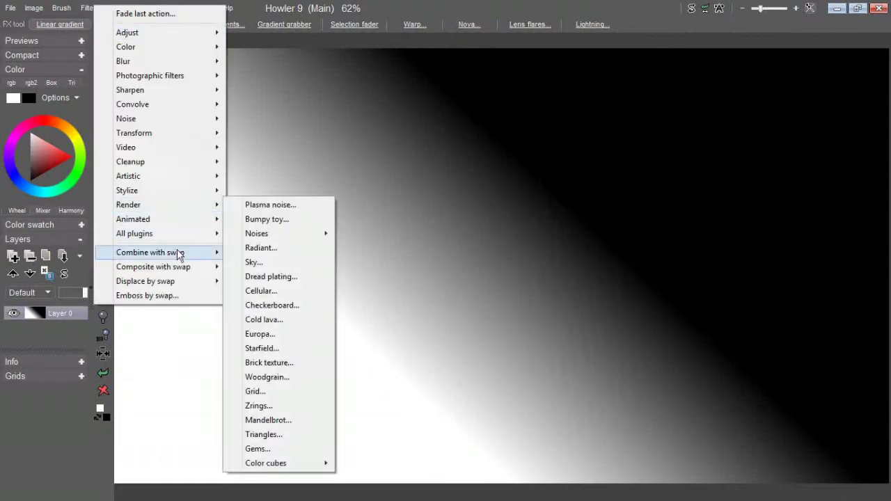
mouse_move(162, 283)
mouse_move(169, 259)
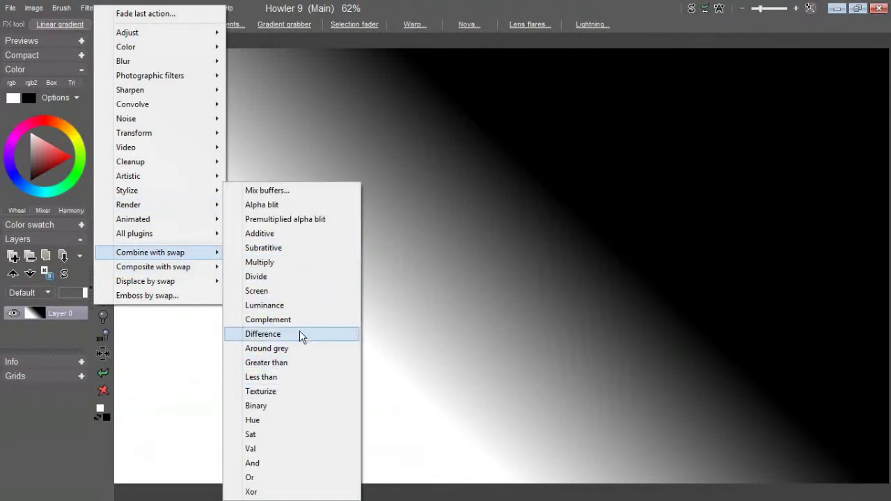
click(336, 335)
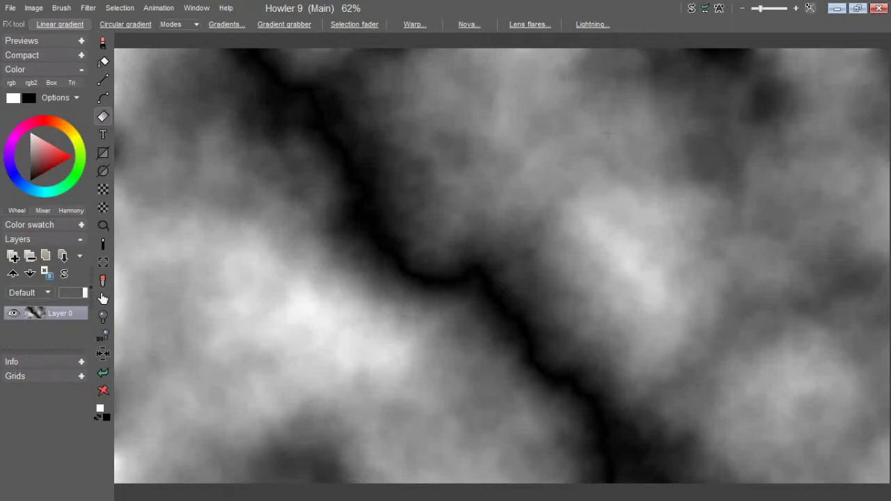
click(704, 9)
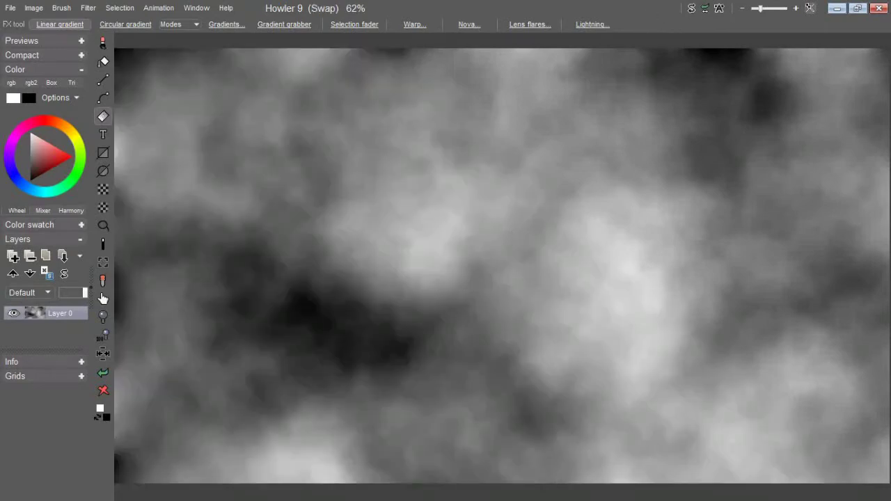
click(697, 9)
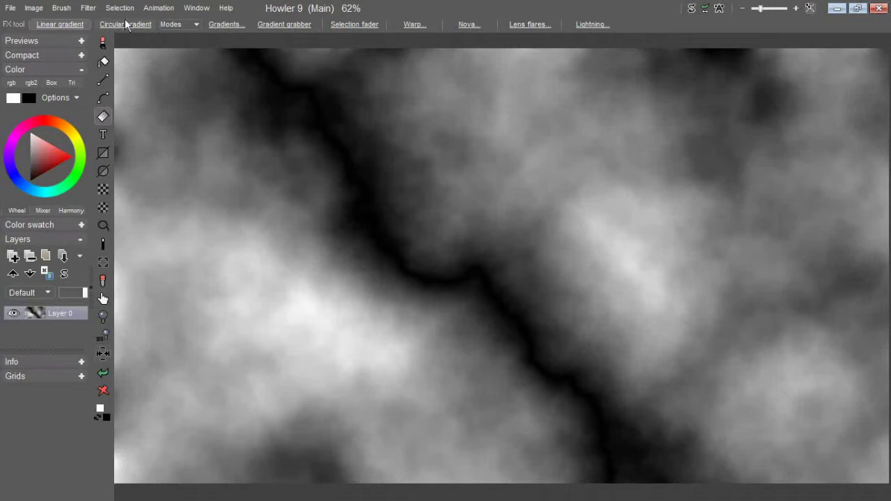
Step: Darken the main image's RGB curve by pulling the shadows and highlights down, with the upper point at about 185 / 152
click(92, 8)
mouse_move(146, 42)
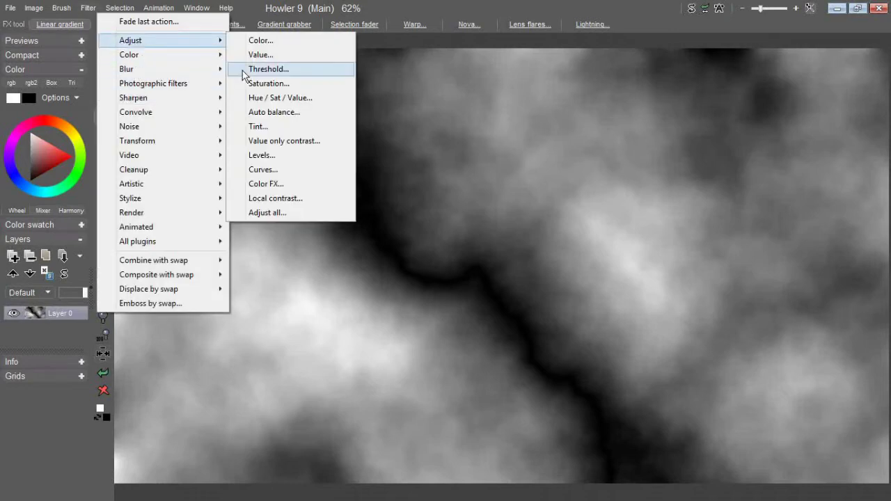
click(272, 170)
drag(407, 317, 423, 310)
drag(485, 207, 482, 241)
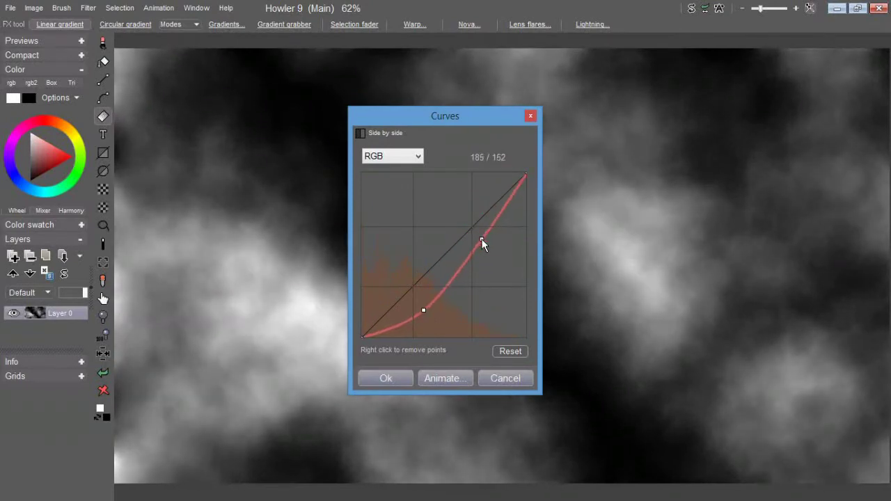
click(398, 378)
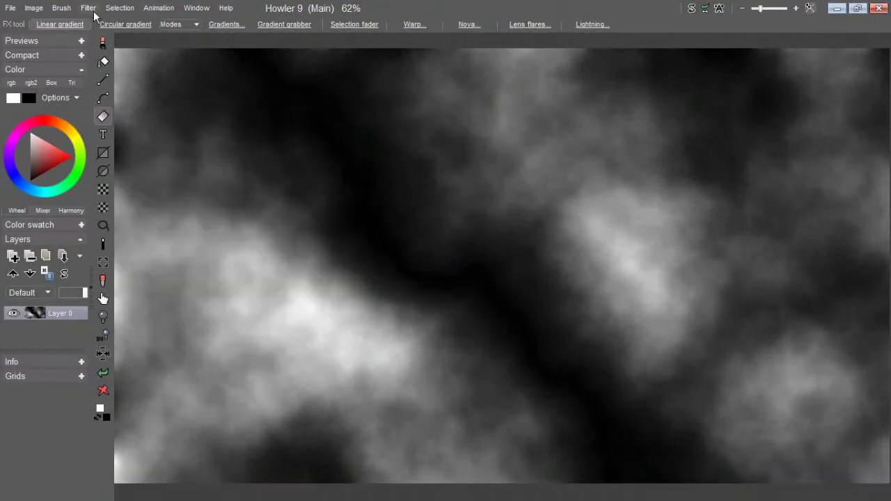
Step: Open the height map in 3D Designer, show the additional options and create a new texture that replaces the swap image
click(93, 10)
mouse_move(175, 141)
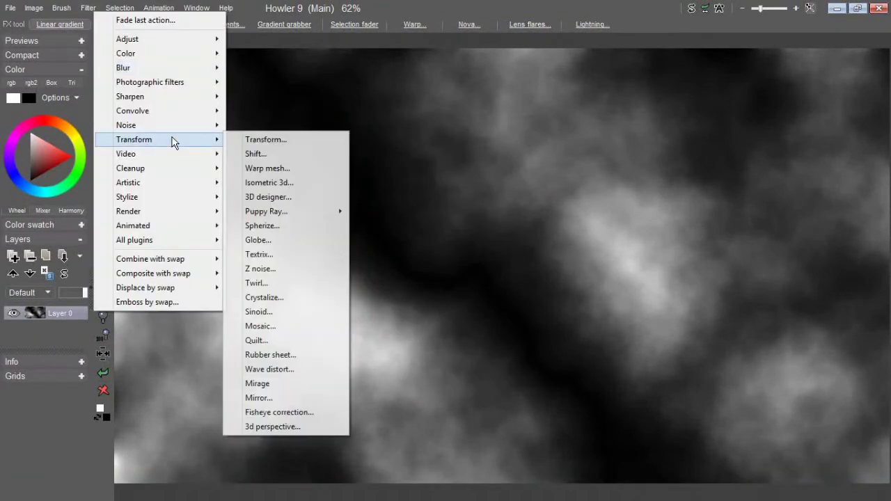
click(305, 197)
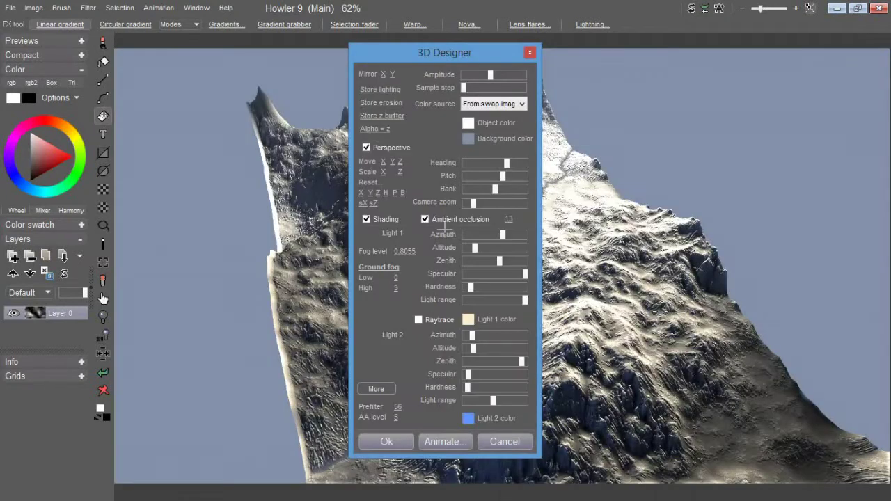
drag(454, 52, 214, 52)
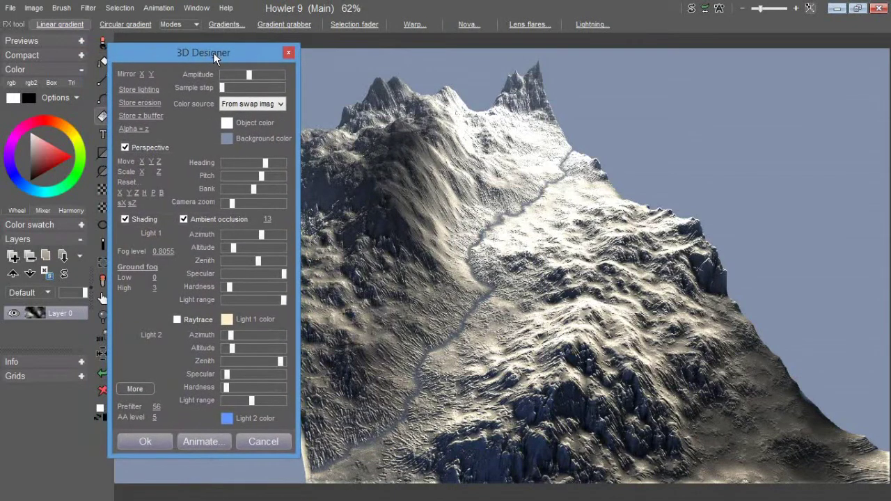
click(142, 386)
drag(326, 52, 256, 39)
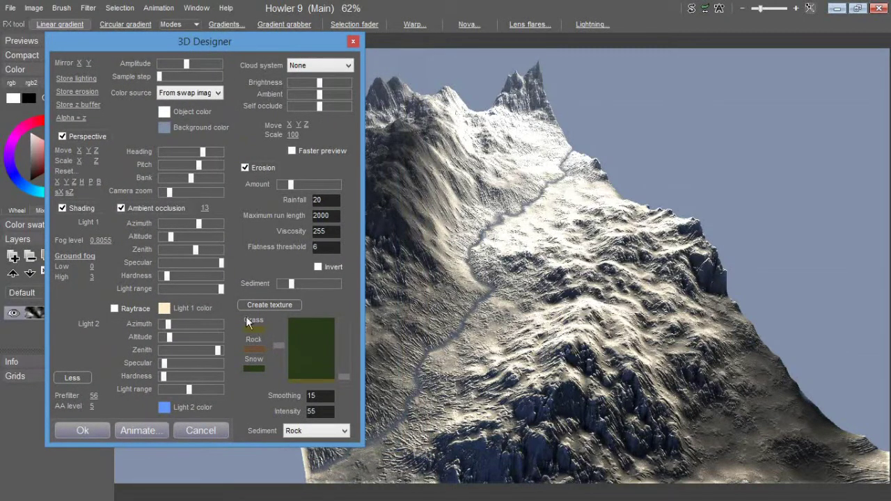
click(269, 305)
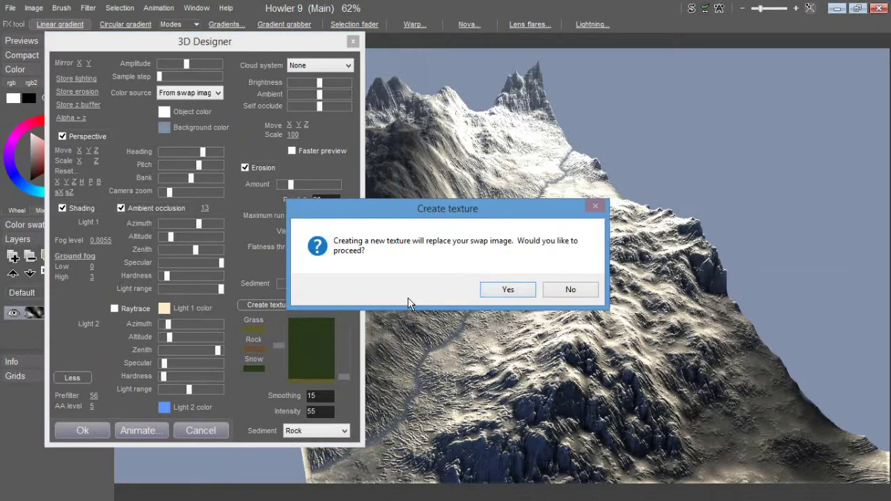
key(Return)
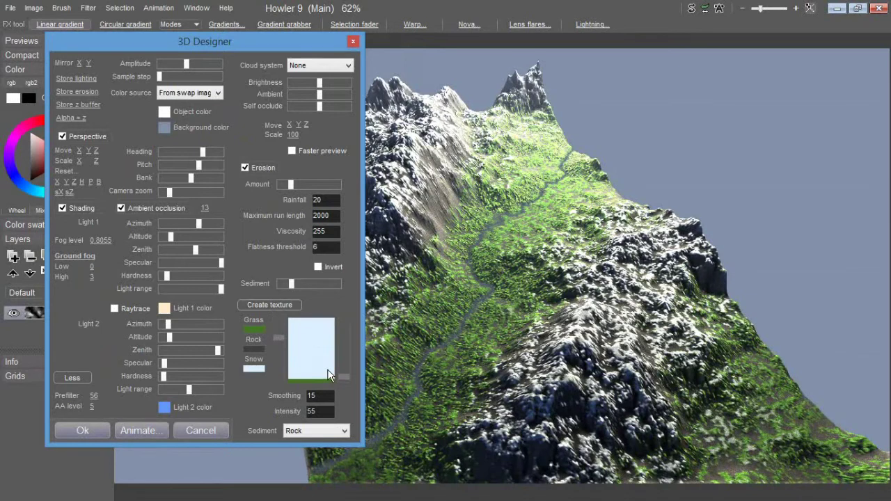
Step: Change the terrain texture's grass color to a dark golden brown
click(255, 329)
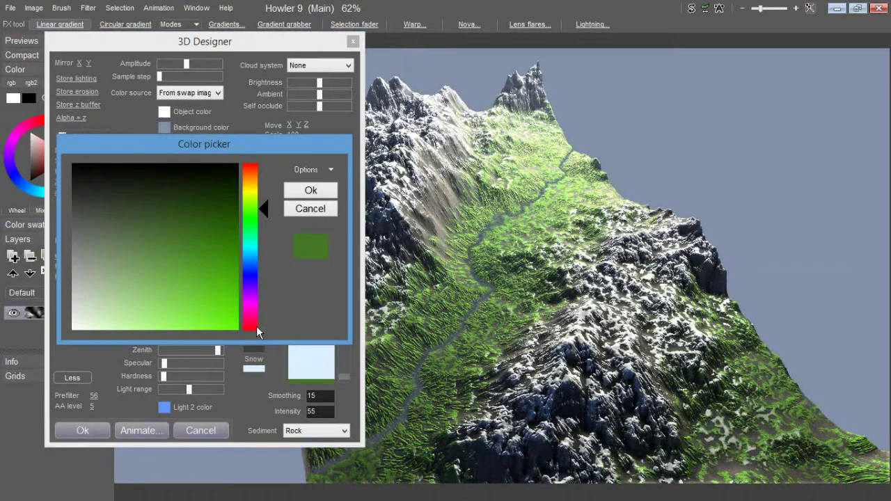
drag(250, 204, 250, 181)
click(299, 194)
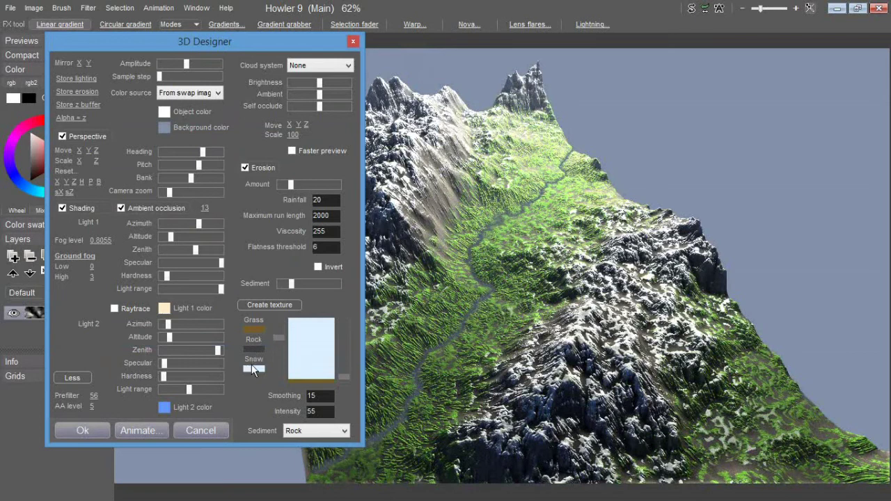
Step: Change the terrain texture's snow color to a light orange tan
click(252, 368)
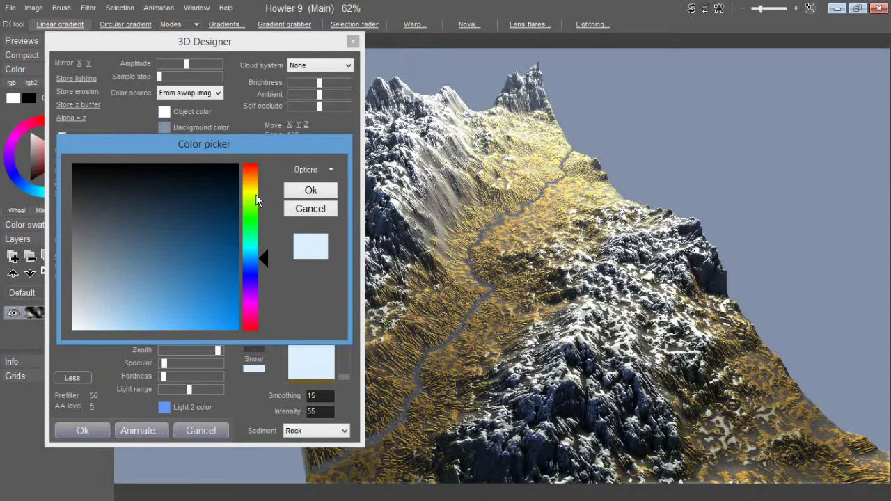
drag(256, 197, 255, 180)
click(190, 271)
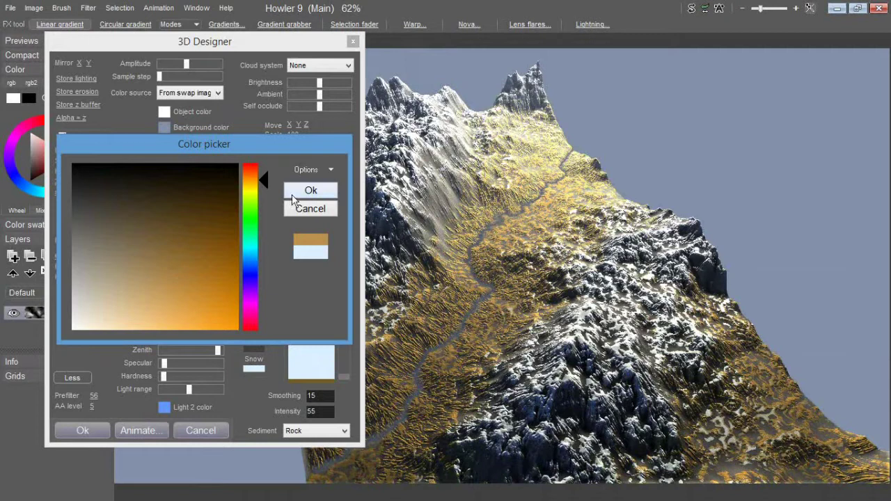
click(294, 195)
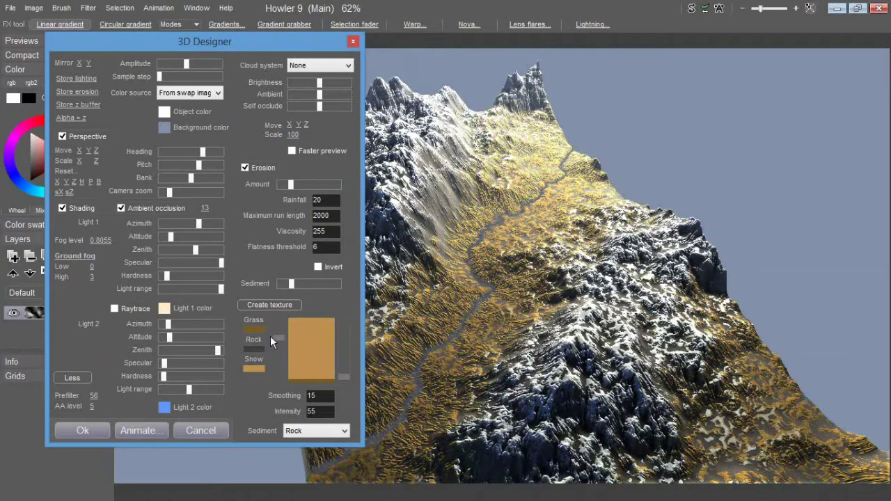
Step: Change the terrain texture's rock color to a muted reddish brown
click(254, 349)
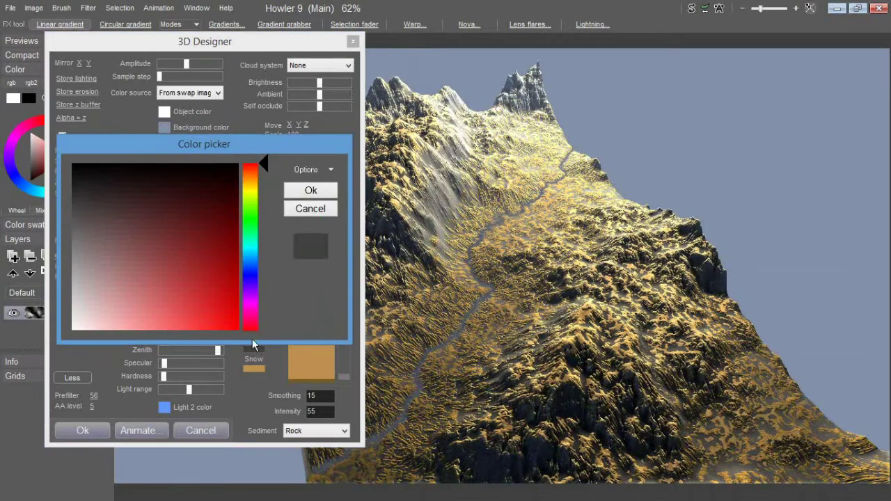
click(128, 240)
click(256, 171)
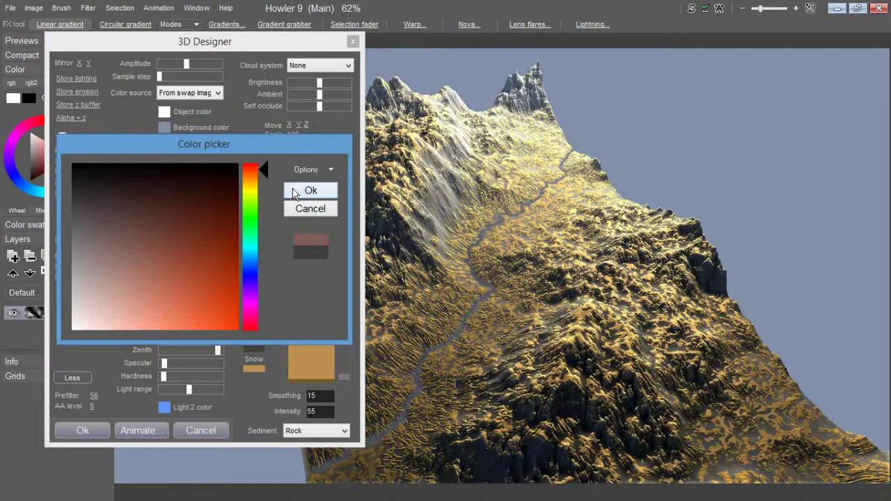
click(299, 195)
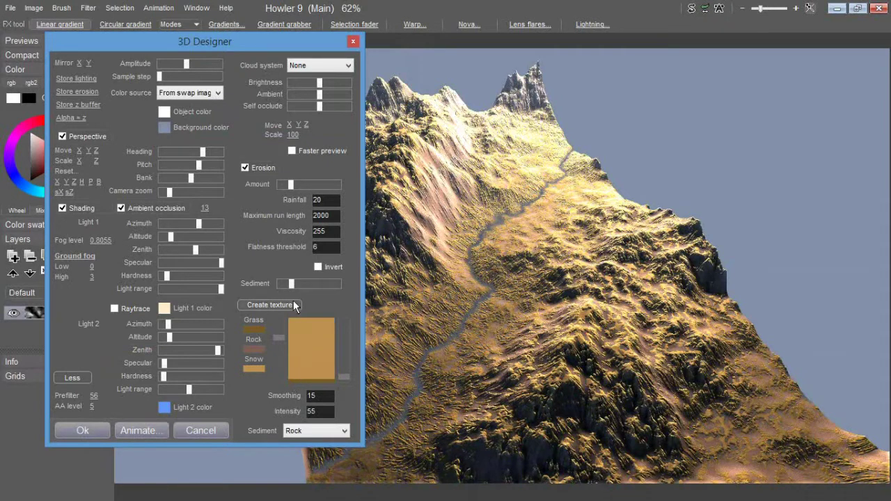
Step: Set the terrain texture's sediment coloring to Grass
click(343, 431)
click(343, 431)
click(344, 433)
click(346, 435)
click(344, 432)
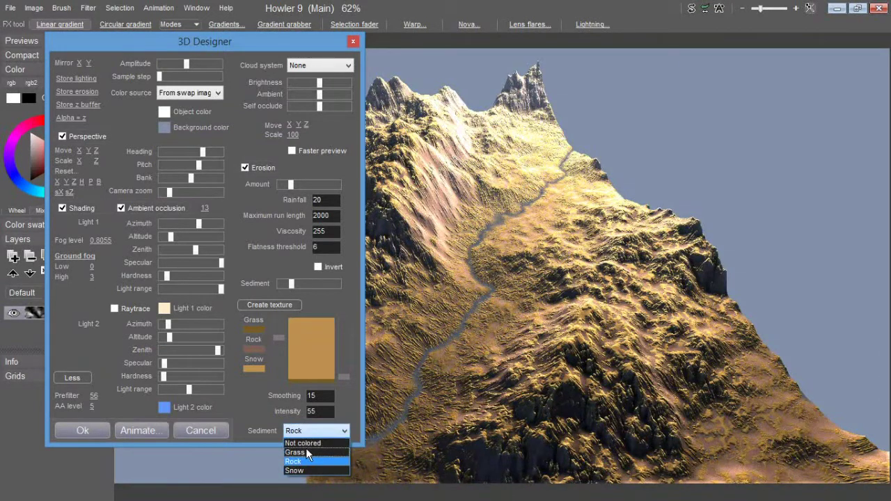
click(314, 452)
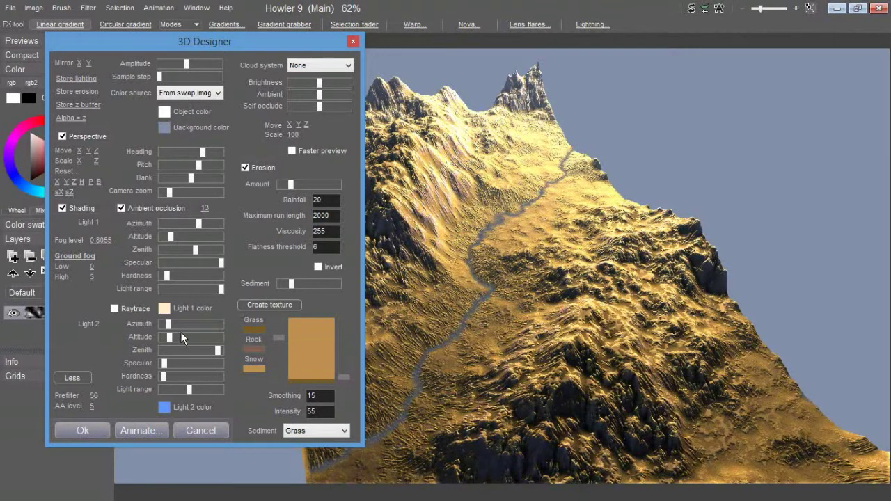
Step: Collapse the additional 3D Designer options and set the ambient occlusion blending to Multiply
click(73, 378)
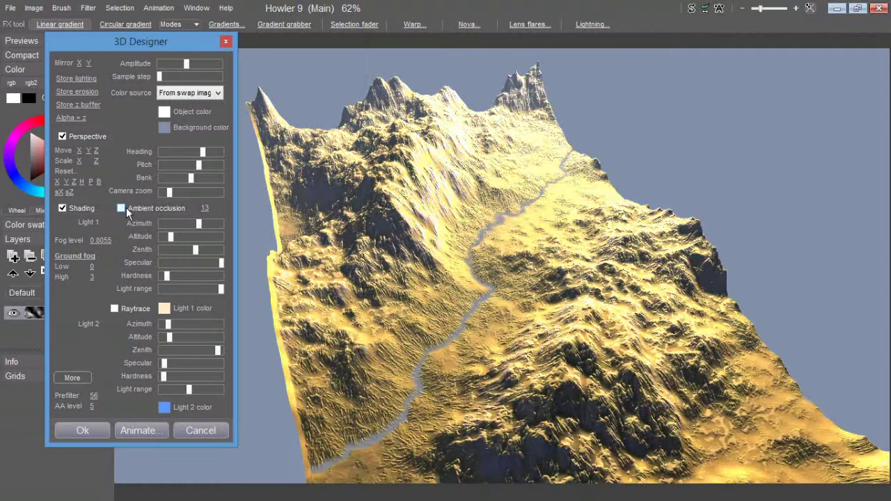
right_click(126, 208)
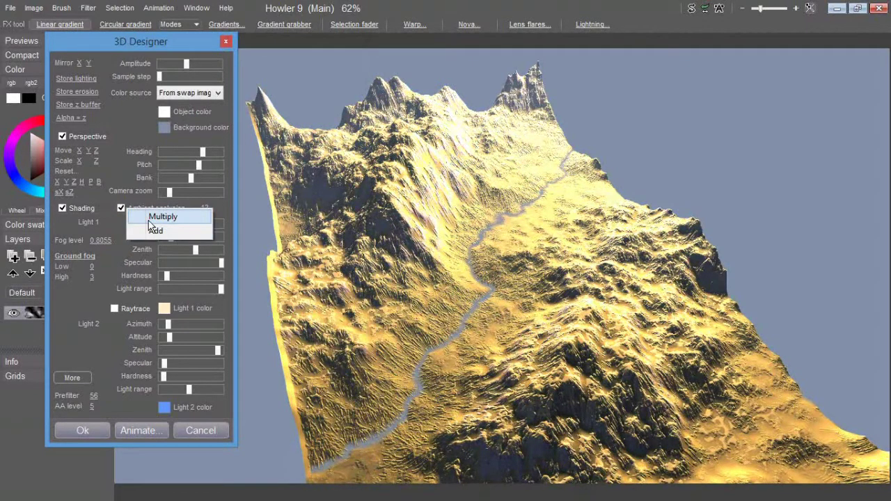
click(149, 217)
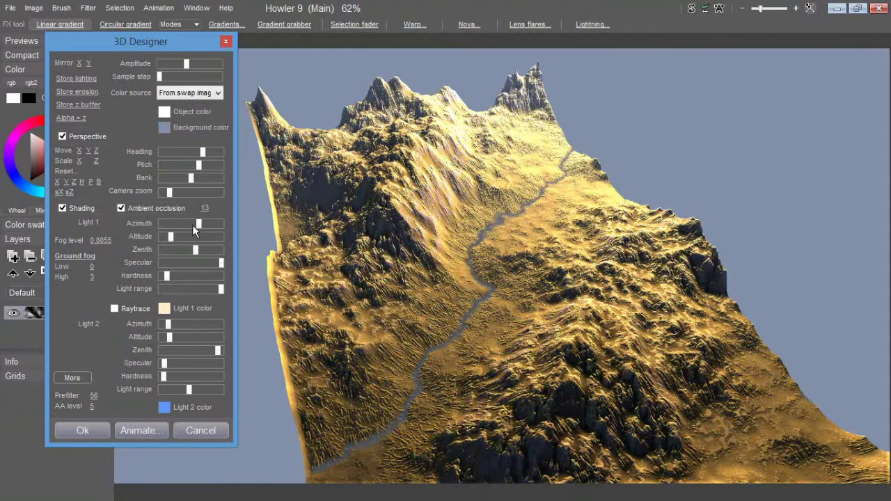
Step: Lower Light 1's azimuth so it lights the terrain's opposite slopes, and enable raytraced shadows with the Soft option
mouse_move(187, 225)
mouse_down()
mouse_move(172, 223)
mouse_move(185, 225)
mouse_up()
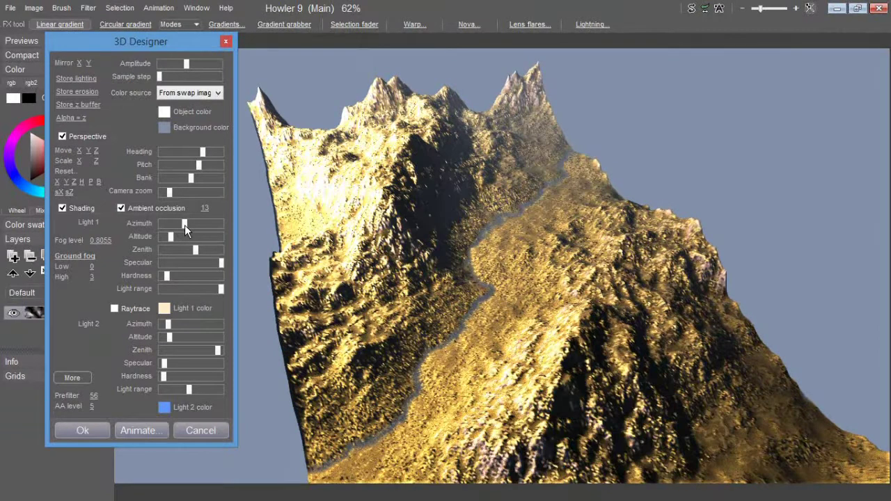
click(115, 307)
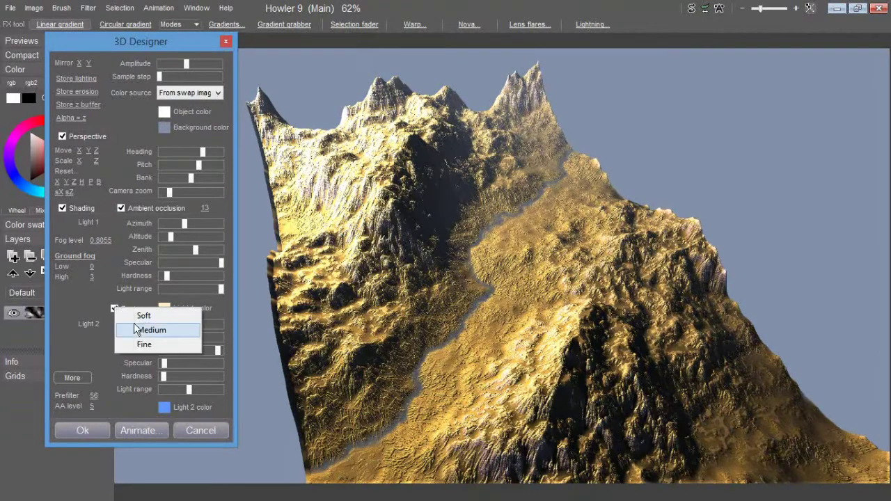
click(136, 319)
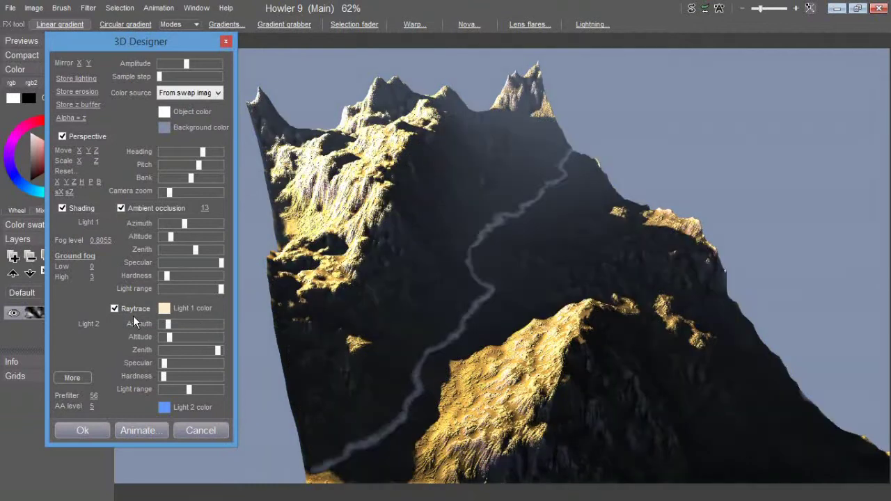
Step: Raise Light 2's light range, altitude and azimuth to brighten the shadowed slopes, and apply the 3D Designer render
drag(192, 392, 204, 390)
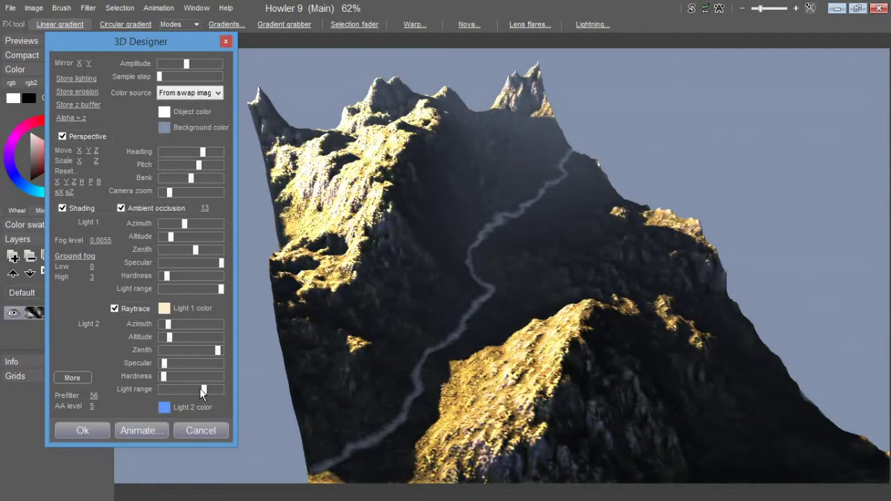
drag(170, 340, 205, 337)
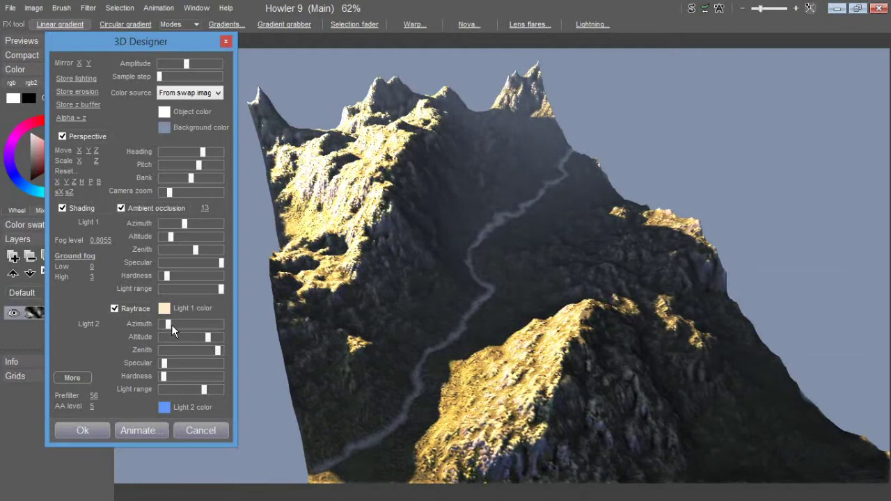
click(216, 325)
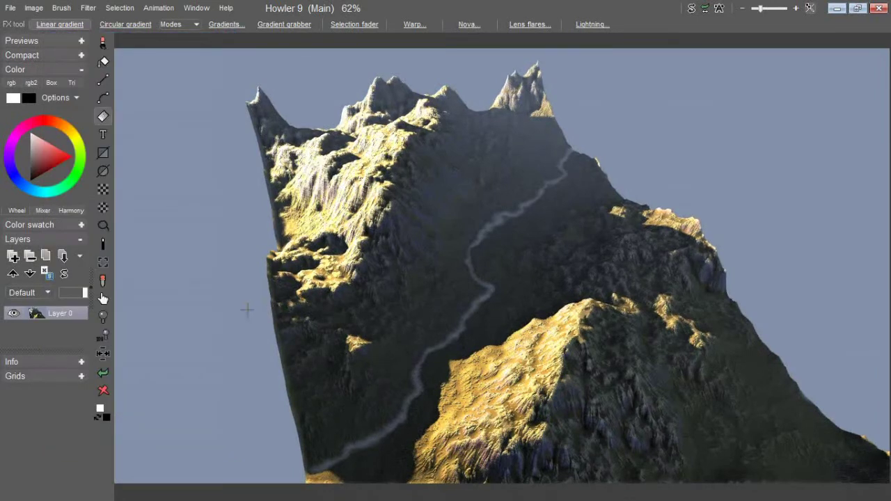
Step: Sharpen the rendered terrain image with the Unsharp mask filter, adjusting its setting before applying it
click(107, 337)
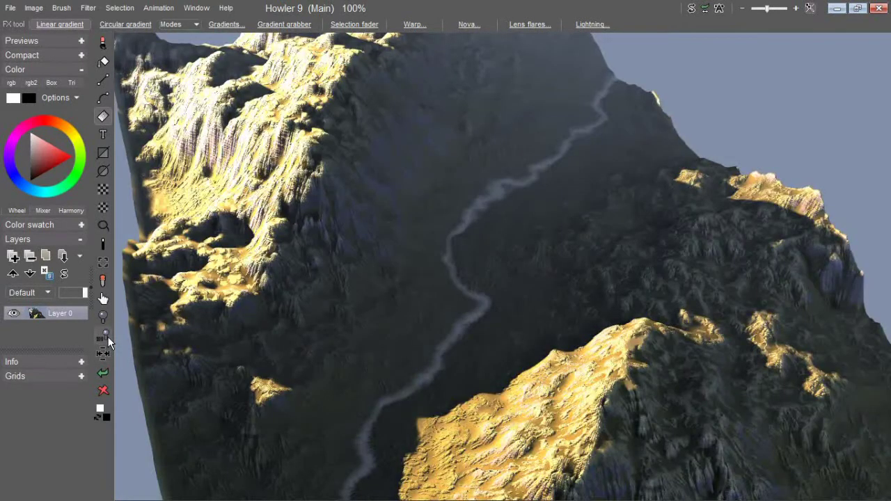
drag(264, 266, 187, 87)
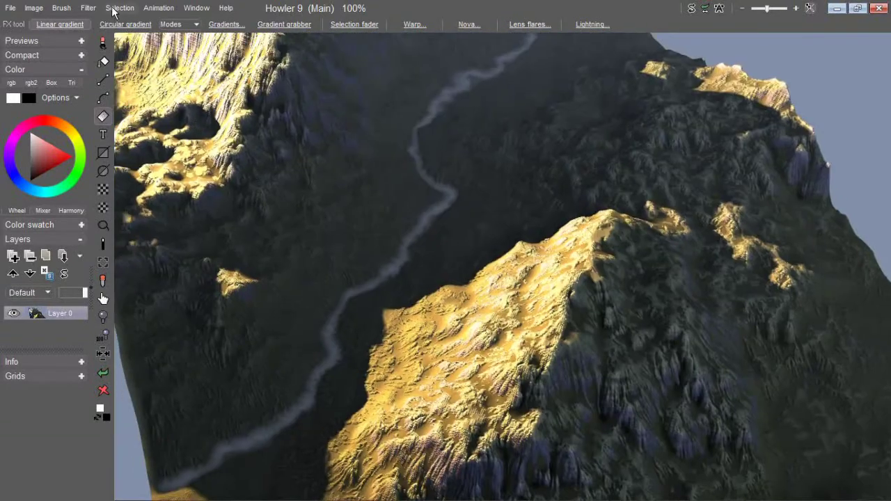
click(88, 8)
mouse_move(128, 93)
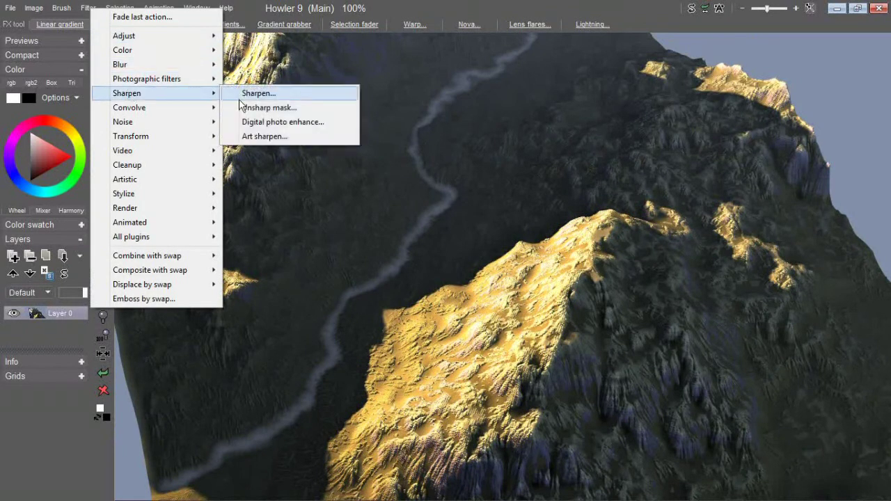
click(264, 106)
mouse_move(446, 248)
mouse_down()
mouse_move(474, 248)
mouse_move(406, 248)
mouse_move(460, 246)
mouse_move(453, 245)
mouse_up()
click(420, 291)
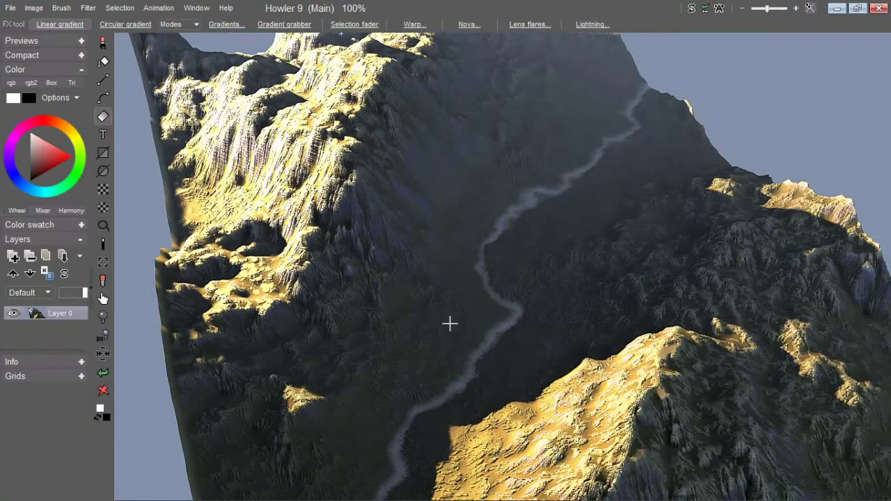
scroll(450, 323, down, 1)
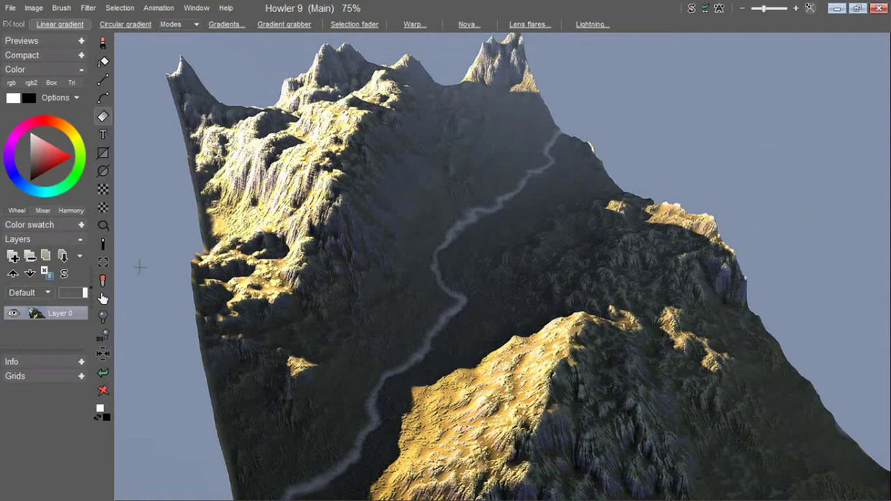
mouse_move(136, 498)
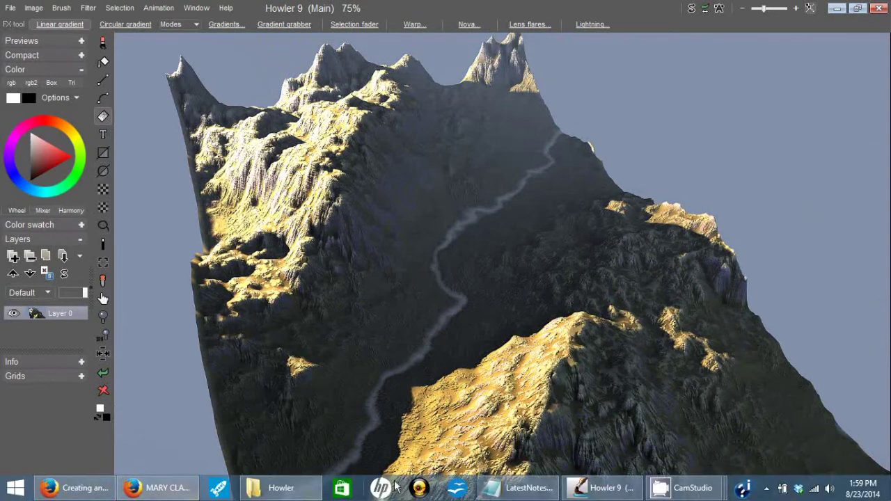